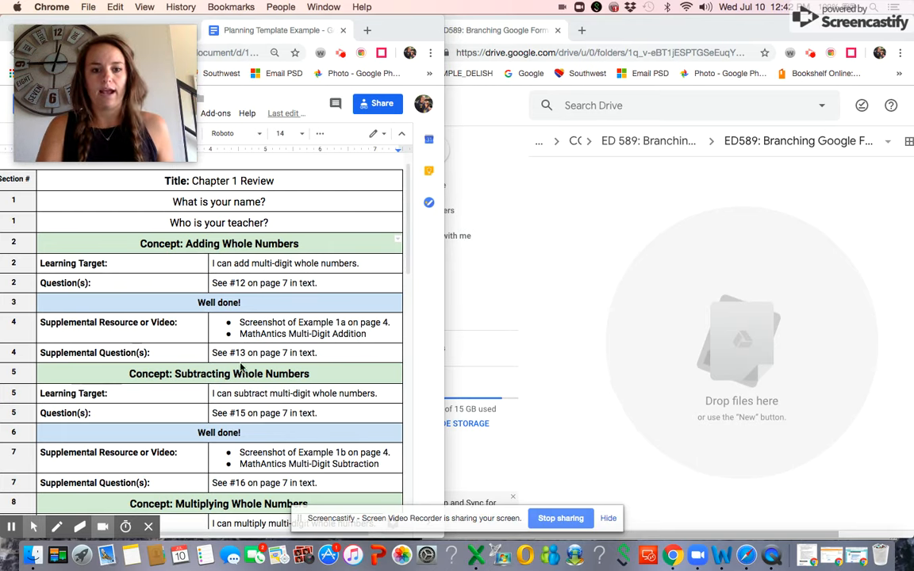
# Create a new blank Google Form inside the open Drive folder.
pyautogui.click(691, 370)
pyautogui.click(421, 151)
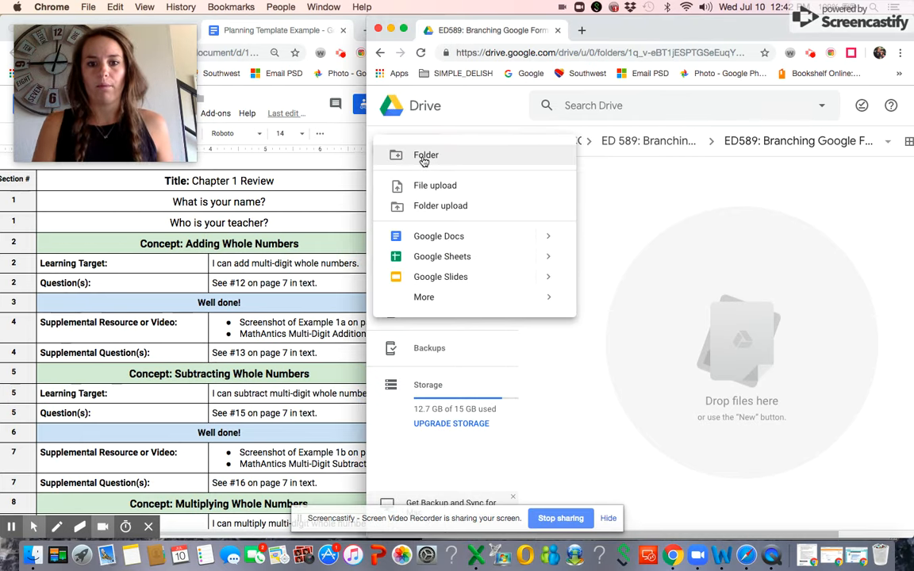
pyautogui.moveTo(424, 296)
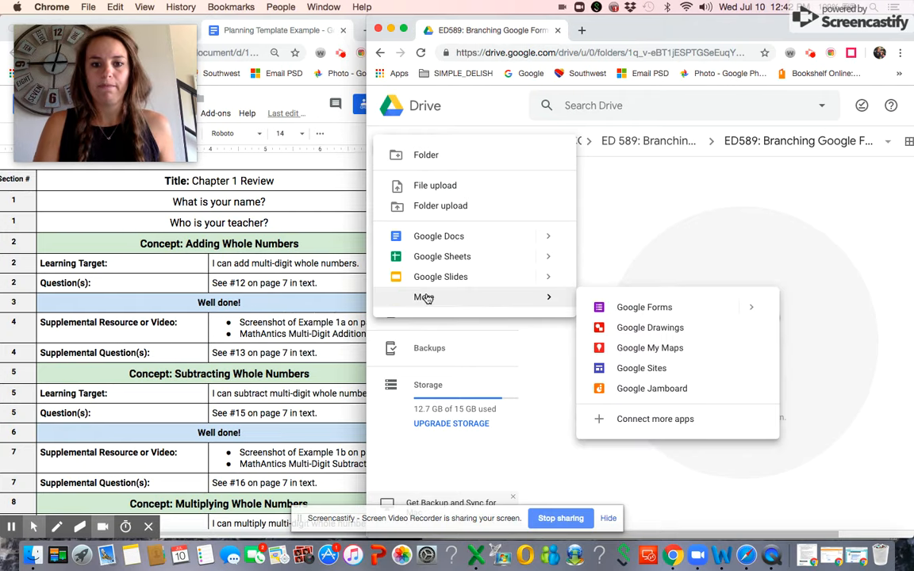
pyautogui.click(607, 311)
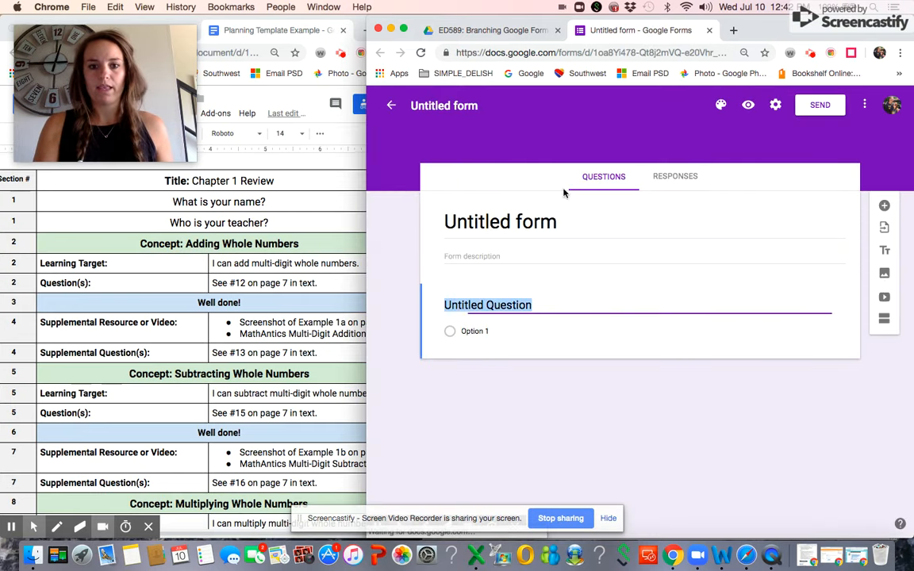
# Title the form "Chapter 1 Review".
pyautogui.click(530, 220)
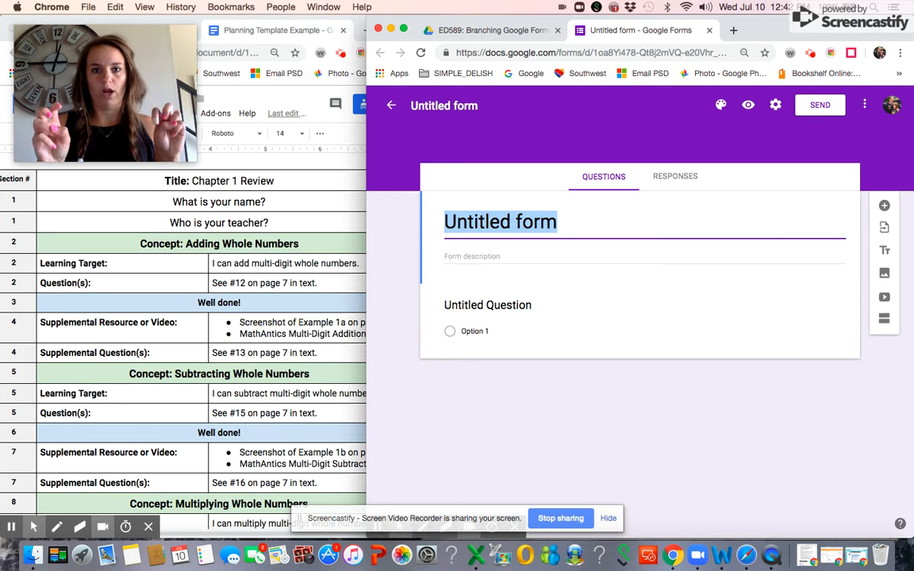
pyautogui.write('Chapter 1')
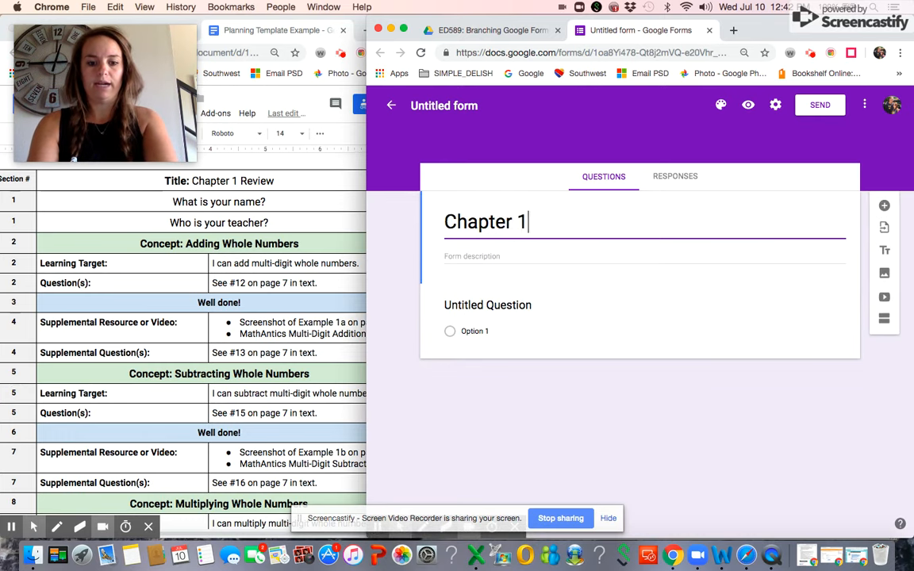
pyautogui.write(' Review')
# Turn the untitled question into a required short answer question reading "What is your name?".
pyautogui.click(446, 312)
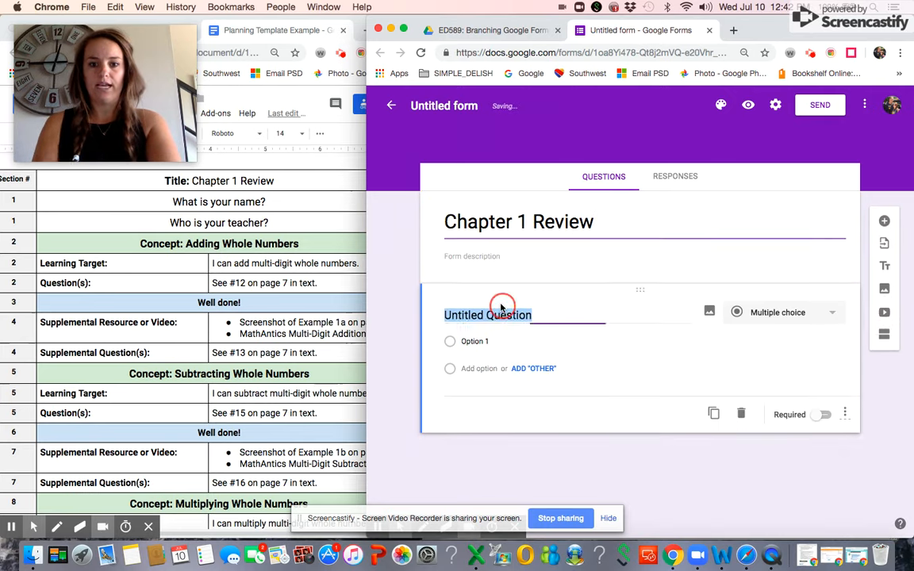
pyautogui.write('What is your name?')
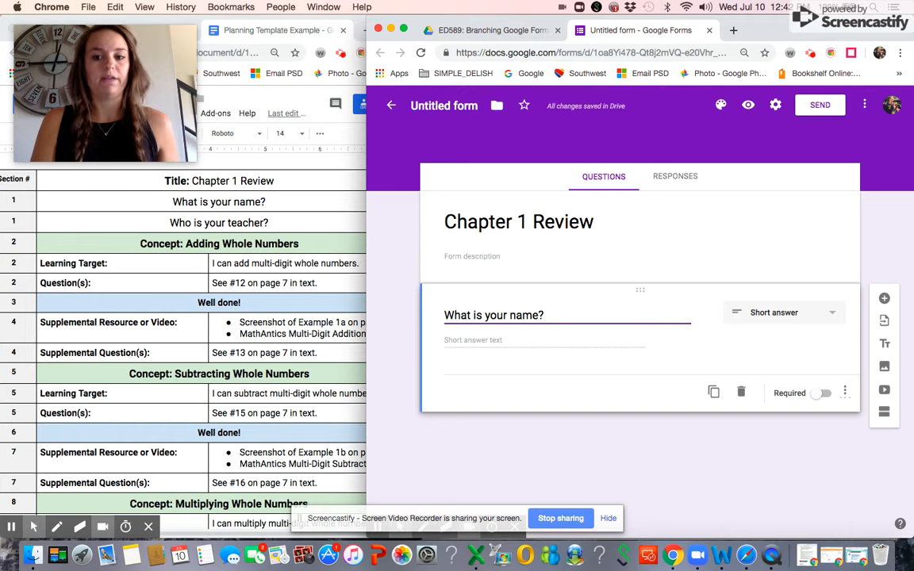
pyautogui.click(833, 315)
pyautogui.click(794, 236)
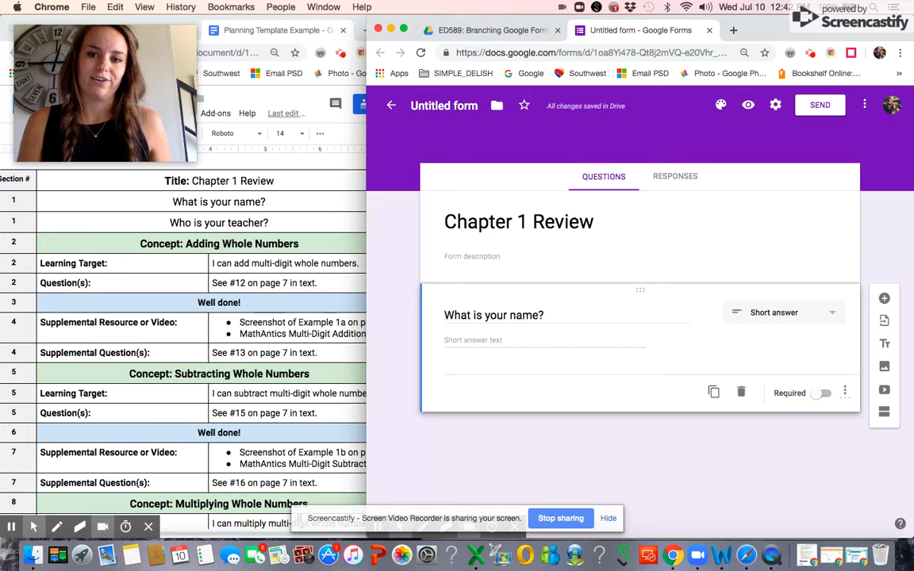
pyautogui.click(823, 394)
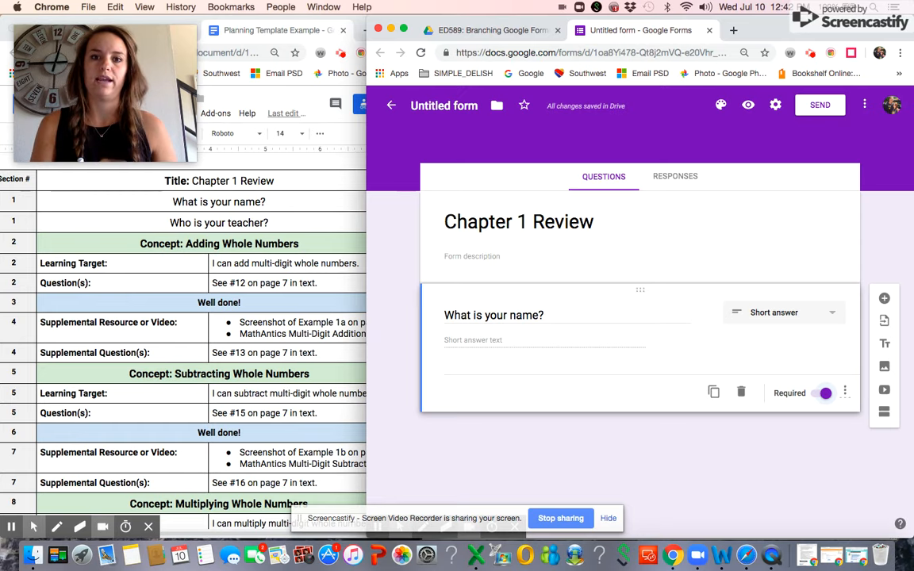
# Add a second question reading "Who is your teacher?" and make it multiple choice.
pyautogui.click(884, 298)
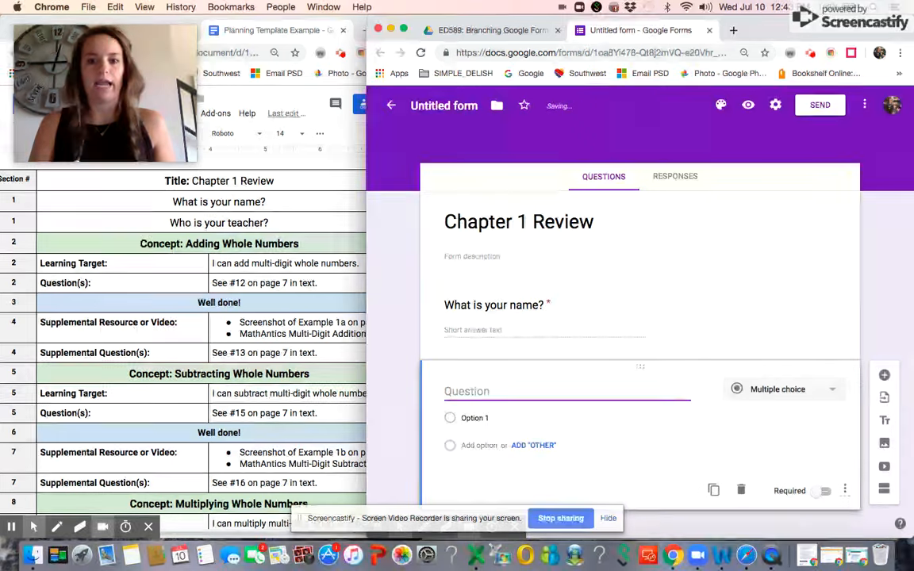
pyautogui.write('Wha')
pyautogui.press('BackSpace')
pyautogui.write('o is your ')
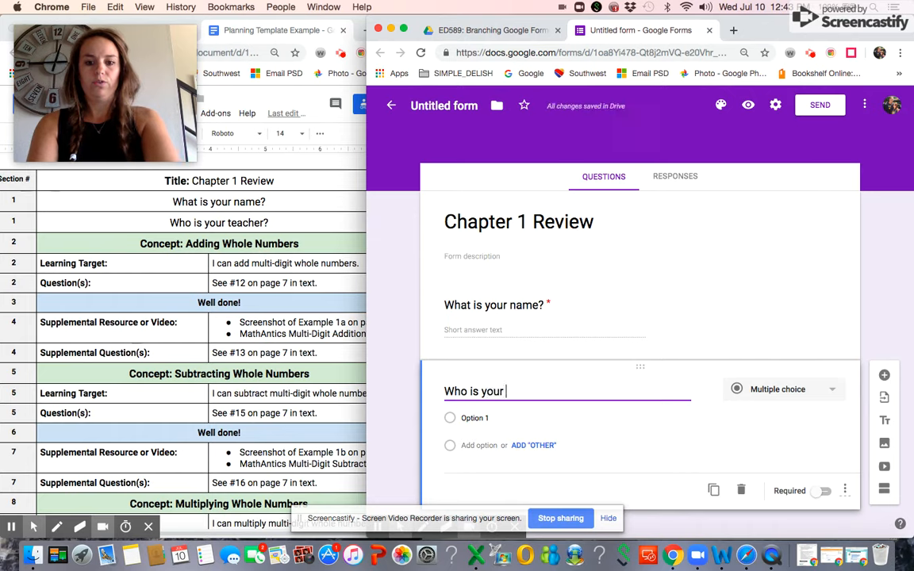
pyautogui.write('teacher?')
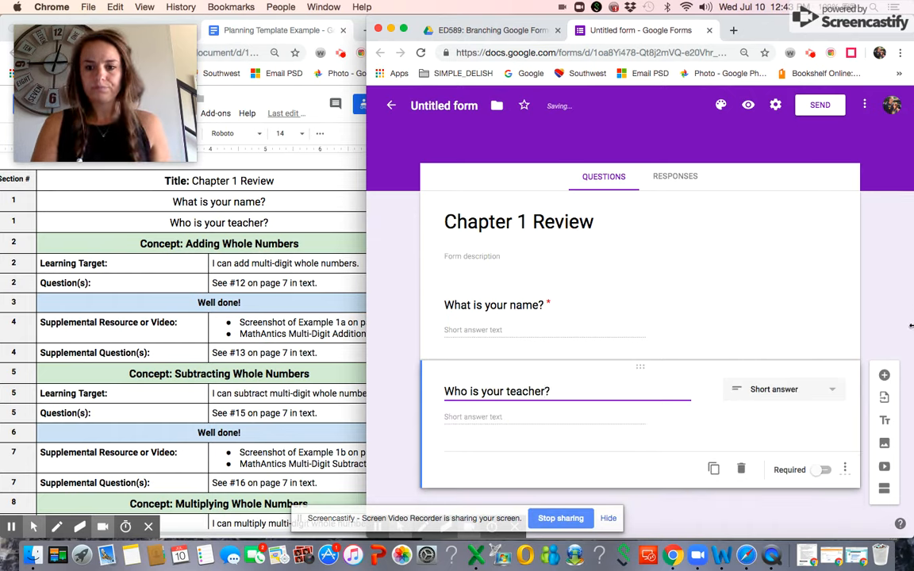
pyautogui.click(760, 390)
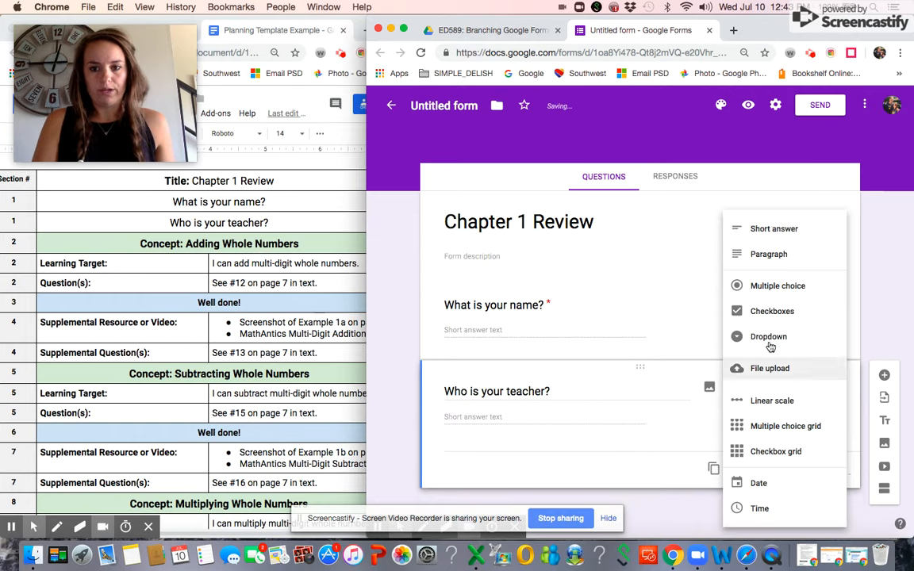
pyautogui.click(775, 292)
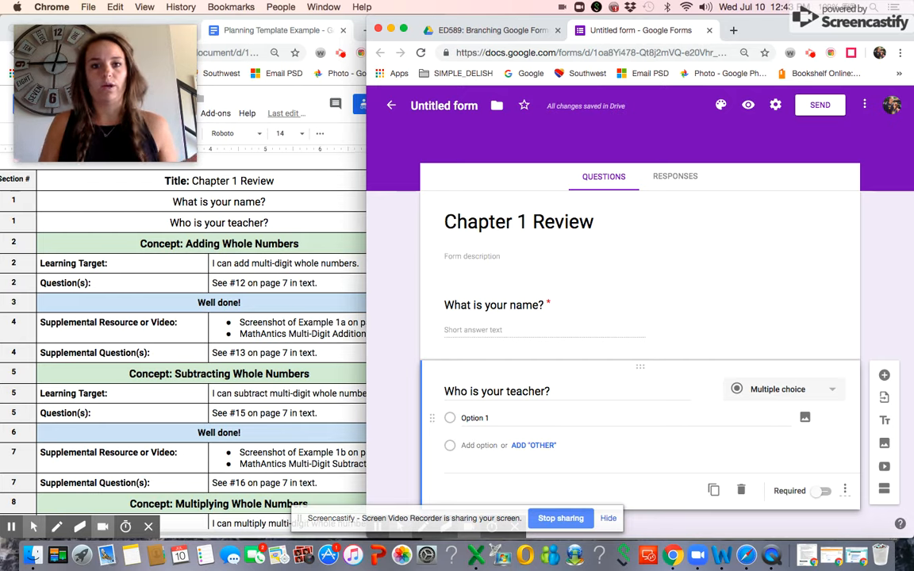
# Add three options combining the teacher's surname with Period 1, Period 2/3 and Period 4, and make the teacher question required.
pyautogui.click(476, 418)
pyautogui.write('Ms')
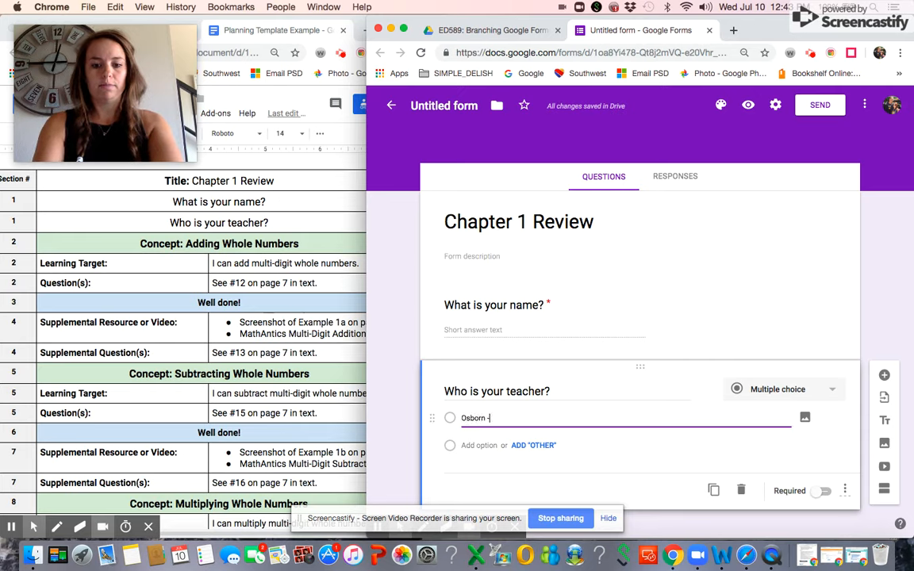
pyautogui.write('born - Period 1')
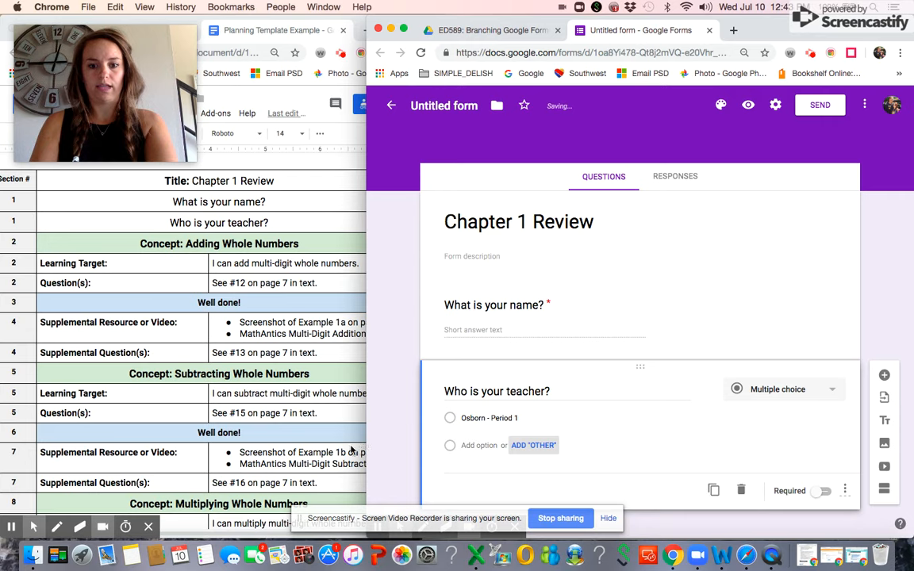
pyautogui.click(479, 445)
pyautogui.write('Osborn - Period 2/3')
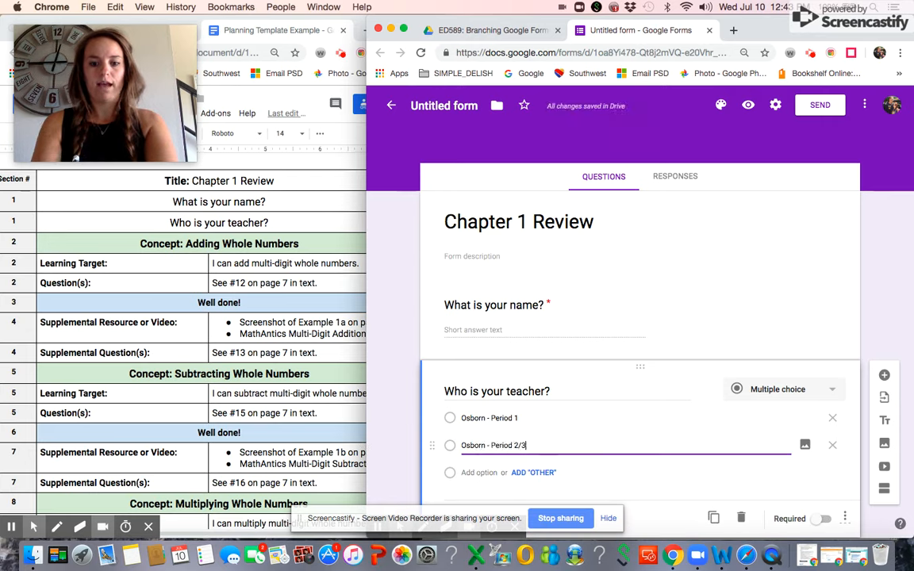
pyautogui.press('Return')
pyautogui.write('Osborn - ')
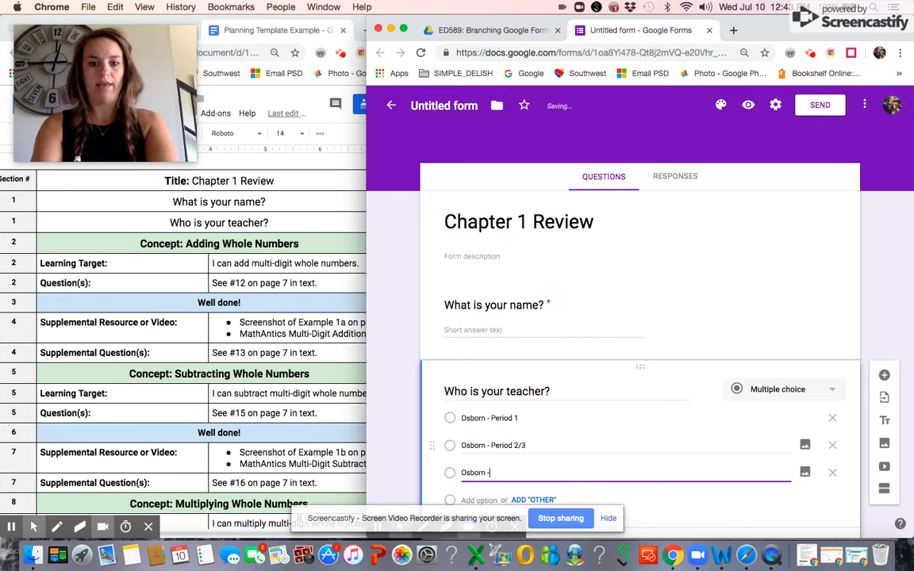
pyautogui.write('Period 4')
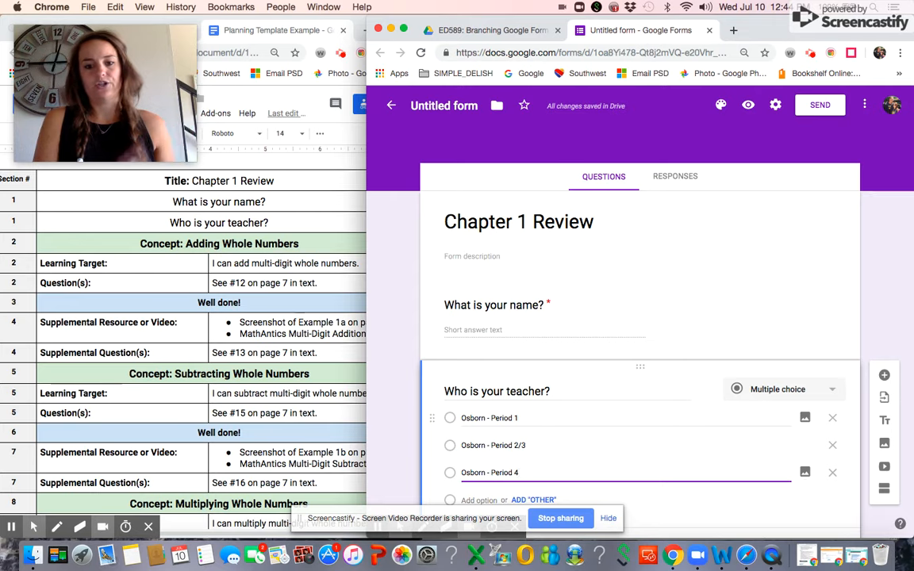
pyautogui.scroll(-2, 679, 437)
pyautogui.click(824, 484)
# Enable collecting email addresses in the form's send options, and leave them without sending the form.
pyautogui.click(819, 106)
pyautogui.click(491, 167)
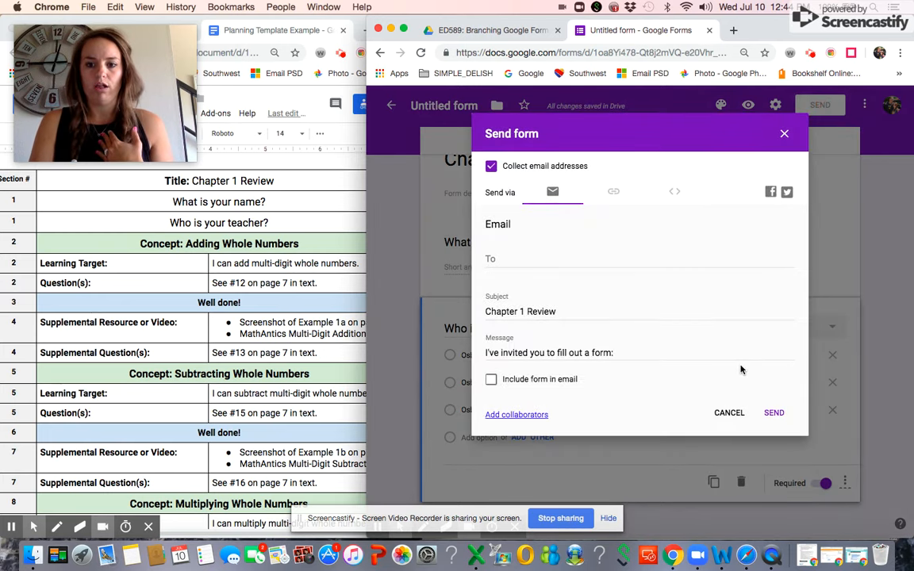
pyautogui.click(775, 413)
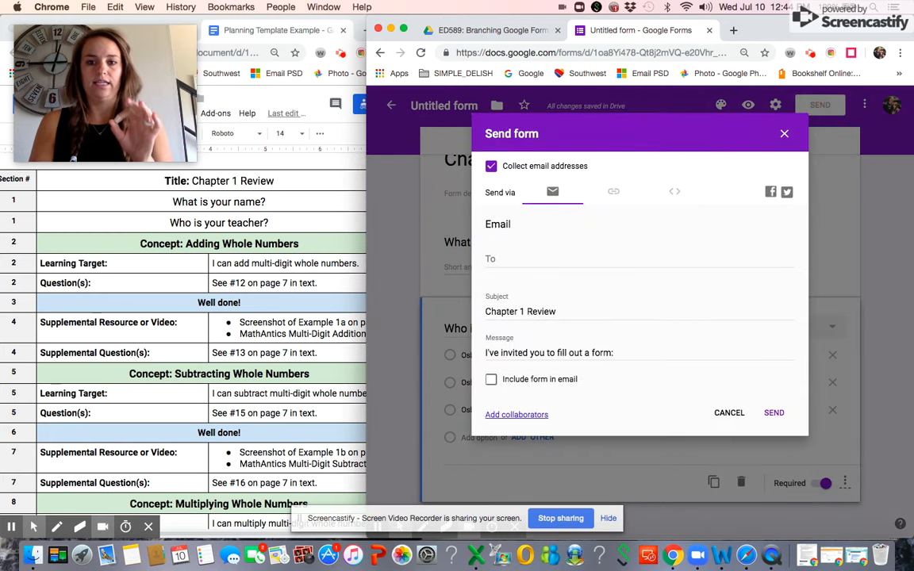
pyautogui.click(729, 414)
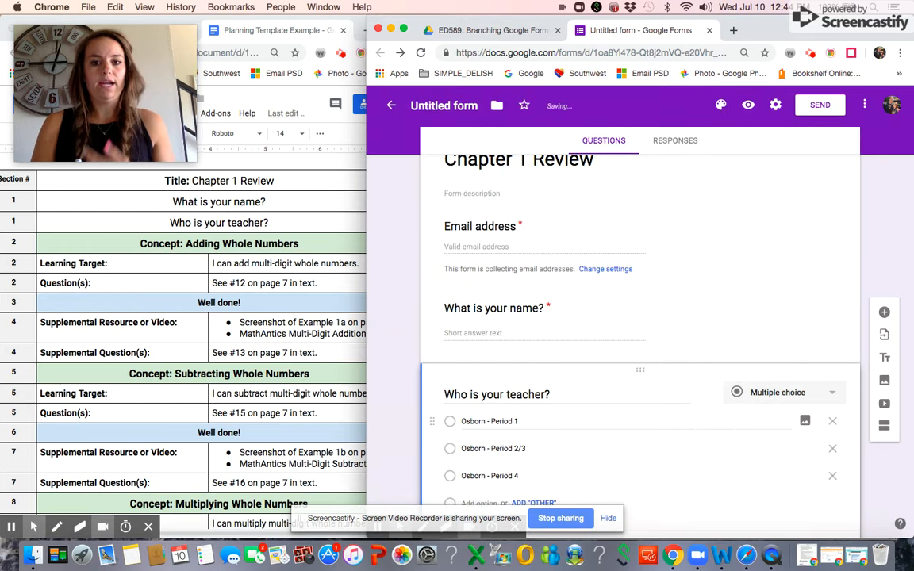
# Add a second section after the teacher question and title it "Adding Whole Numbers".
pyautogui.scroll(-2, 729, 413)
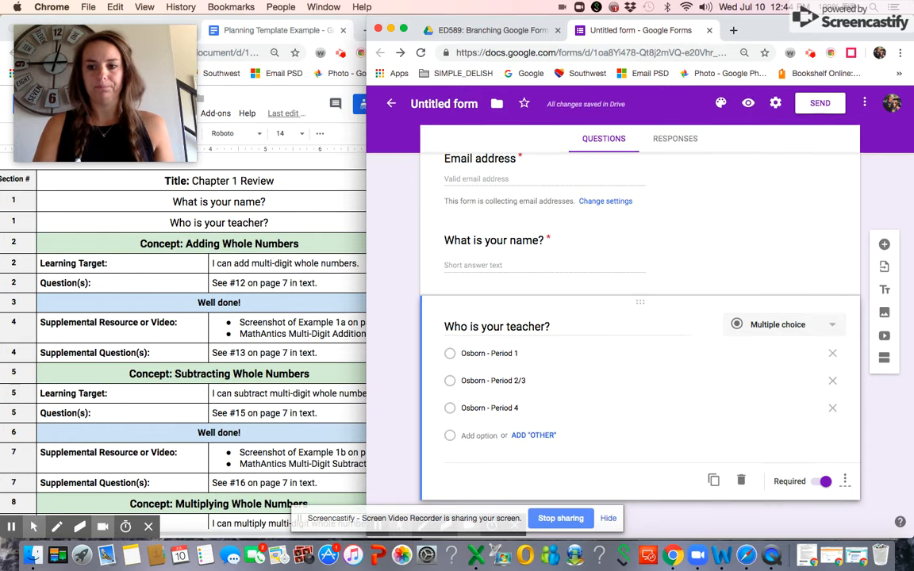
pyautogui.click(883, 360)
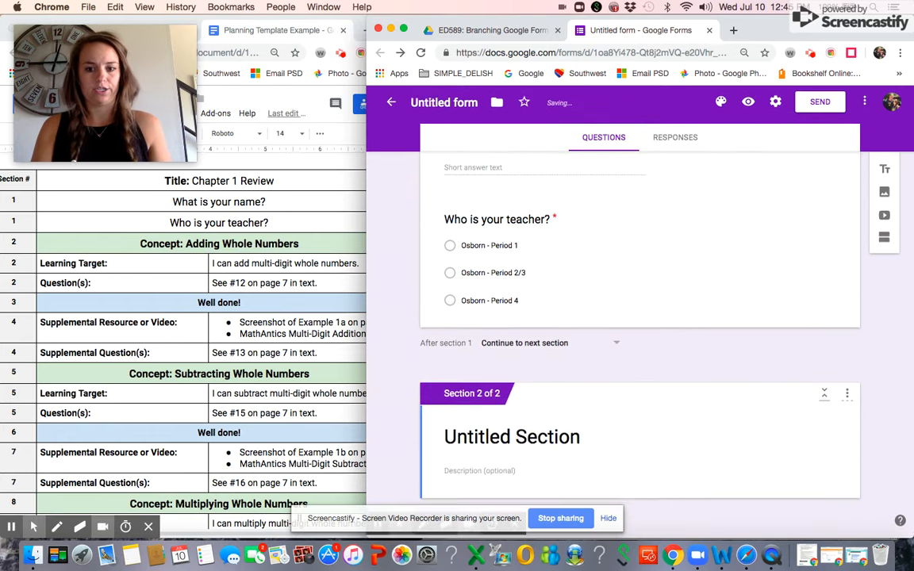
pyautogui.click(489, 450)
pyautogui.write('Ad')
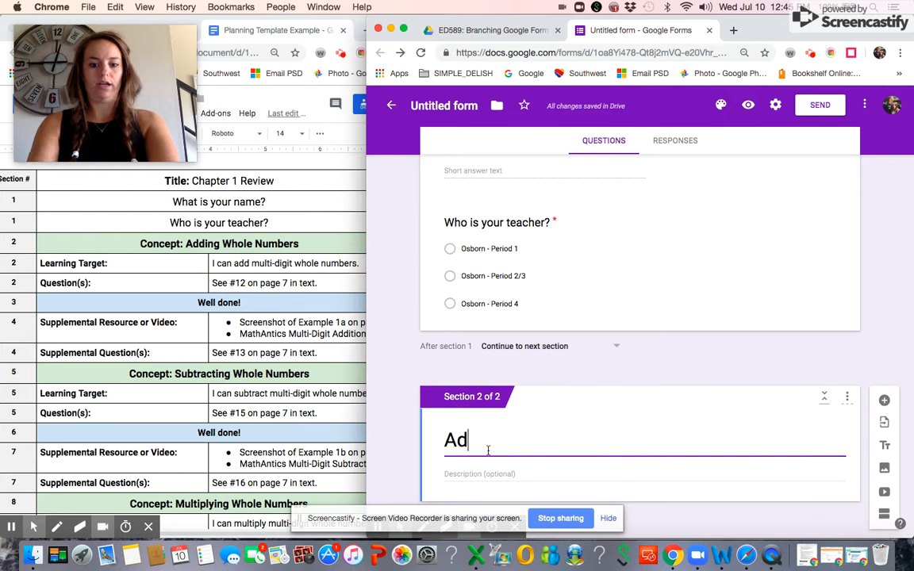
pyautogui.write('ding Whole Numbers')
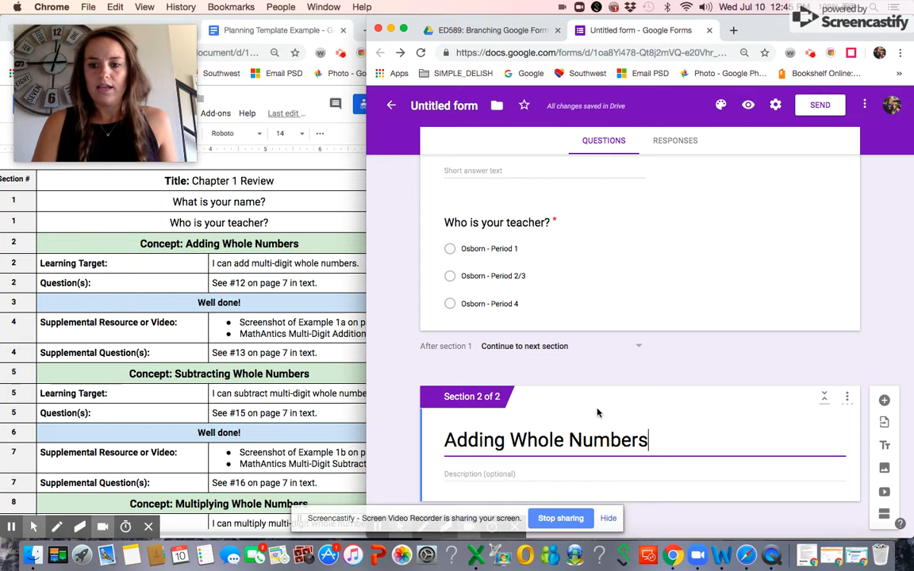
# Add a third section and title it "Well done!".
pyautogui.click(882, 514)
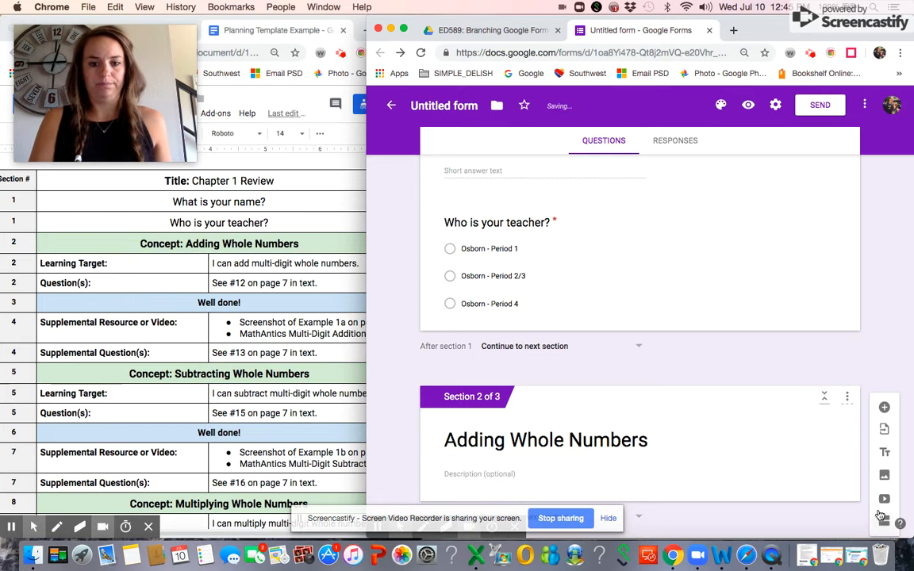
pyautogui.click(554, 428)
pyautogui.write('Well done!')
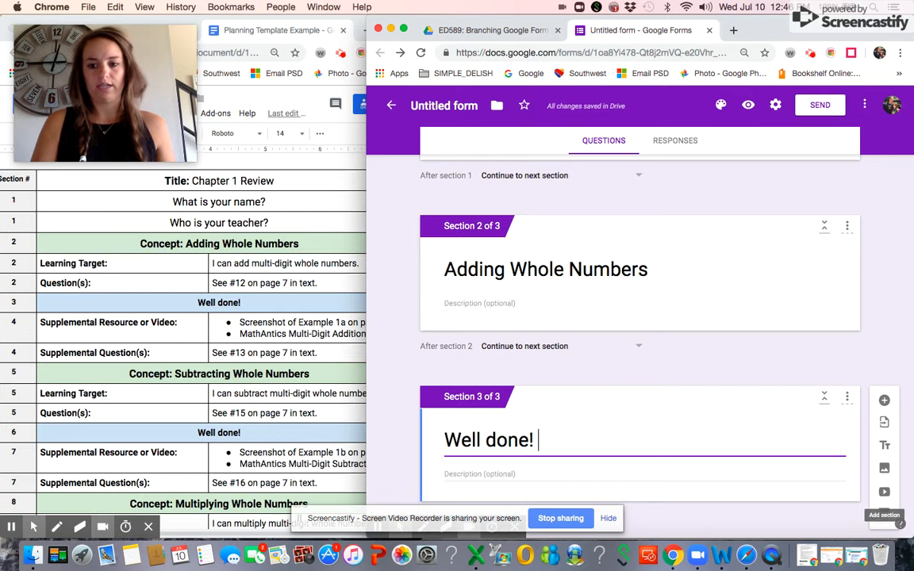
# Add a fourth section and title it "Let's practice!".
pyautogui.click(883, 516)
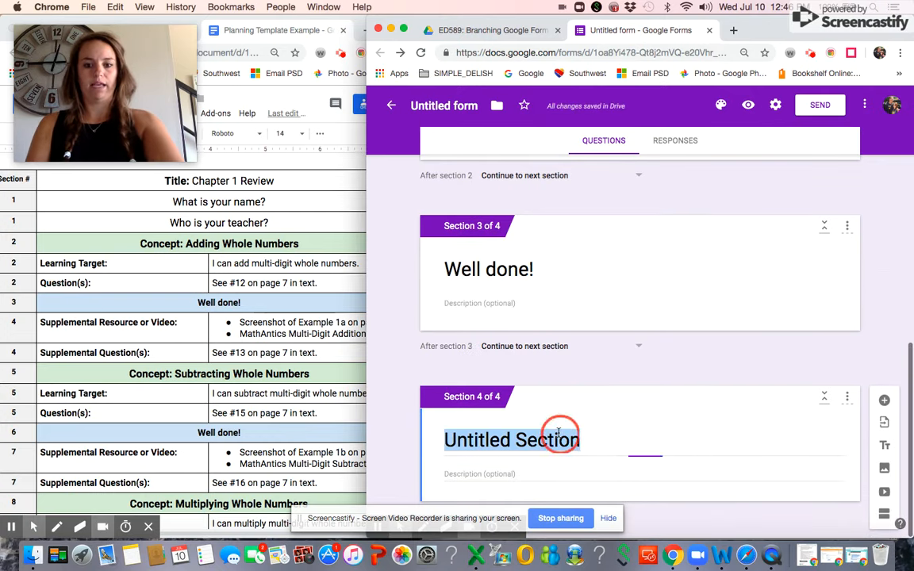
pyautogui.write("Let's Pra")
pyautogui.press('BackSpace')
pyautogui.press('BackSpace')
pyautogui.press('BackSpace')
pyautogui.write('practice!')
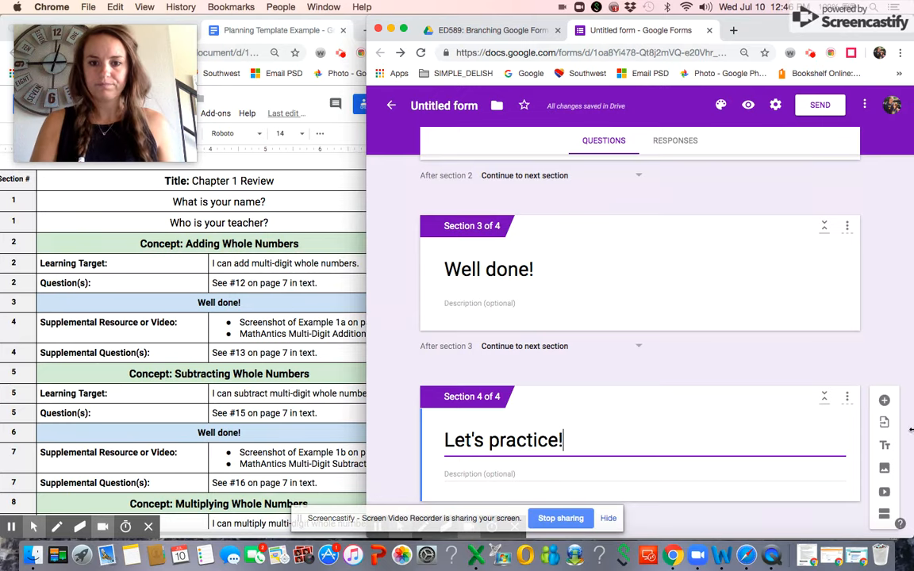
pyautogui.scroll(-1, 782, 396)
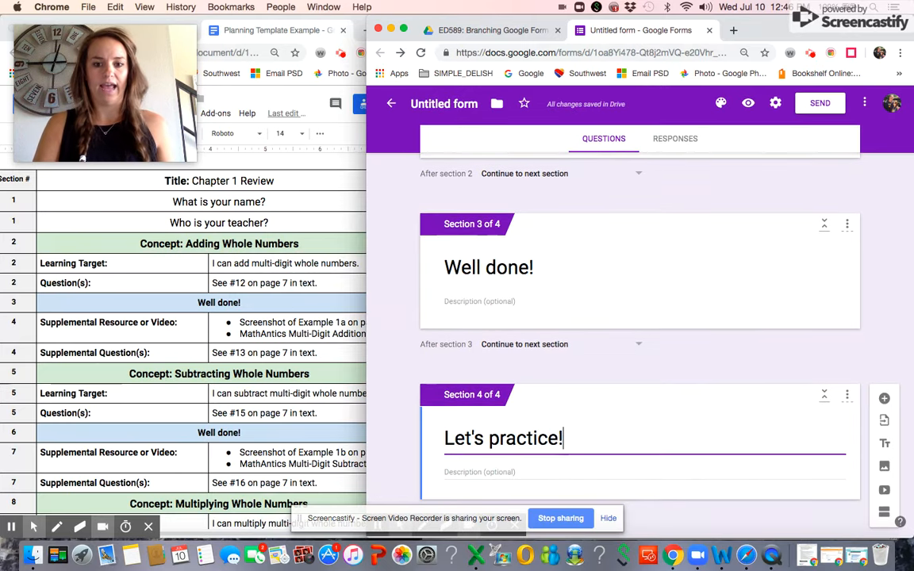
pyautogui.scroll(1, 638, 333)
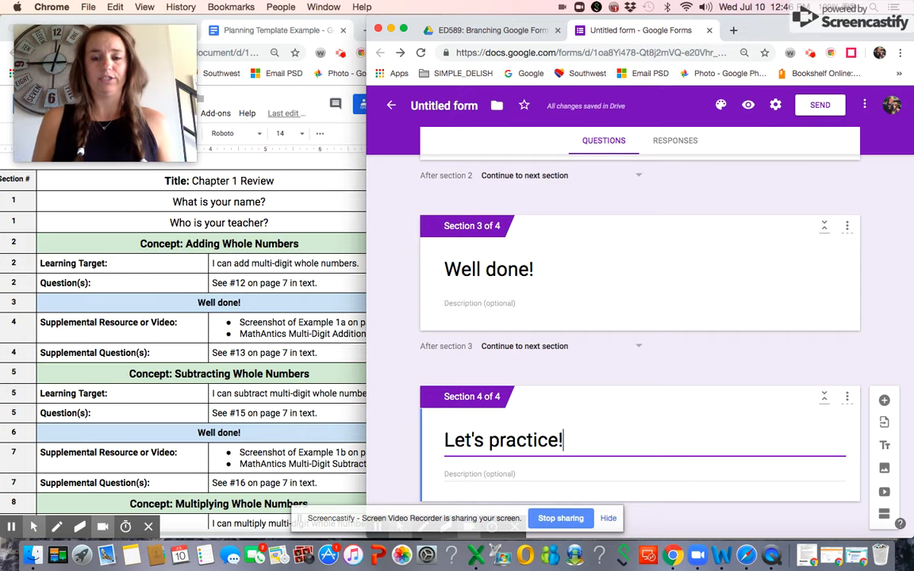
pyautogui.scroll(15, 620, 270)
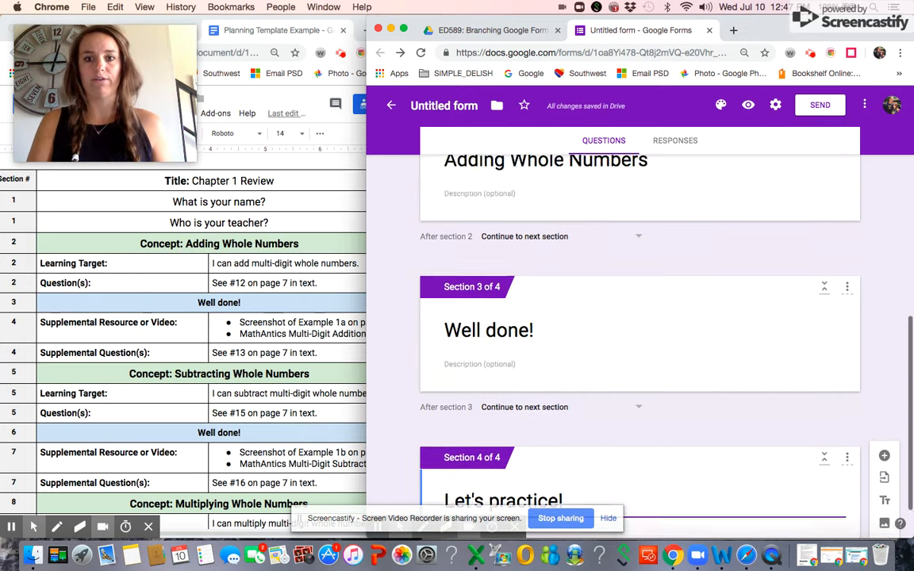